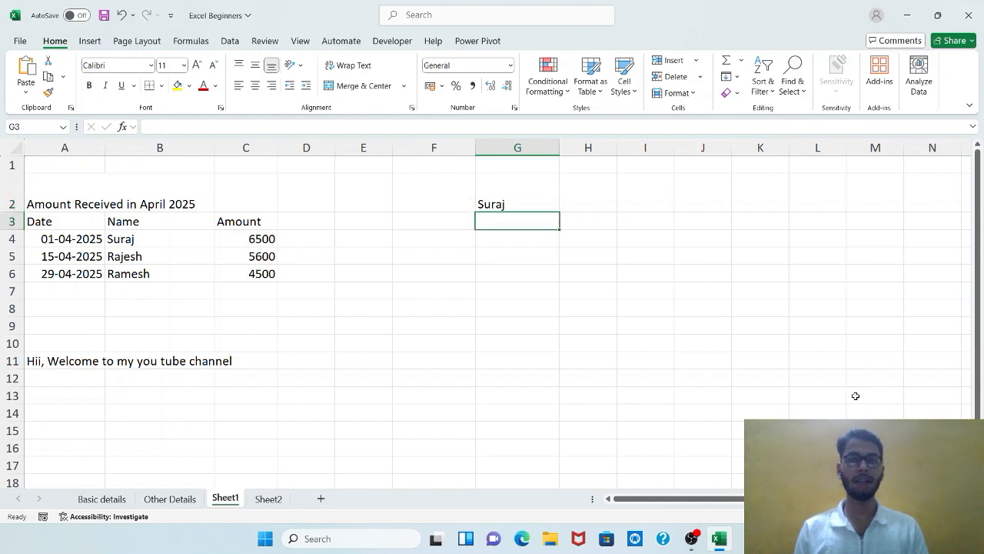
Give cell G2 a yellow fill and a red font color.
key("Down")
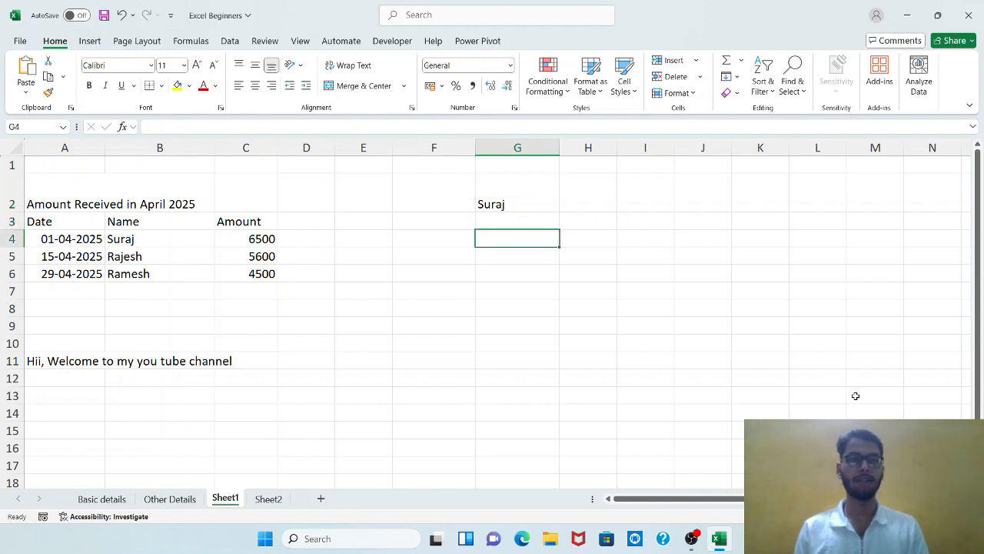
key("Up")
key("Up")
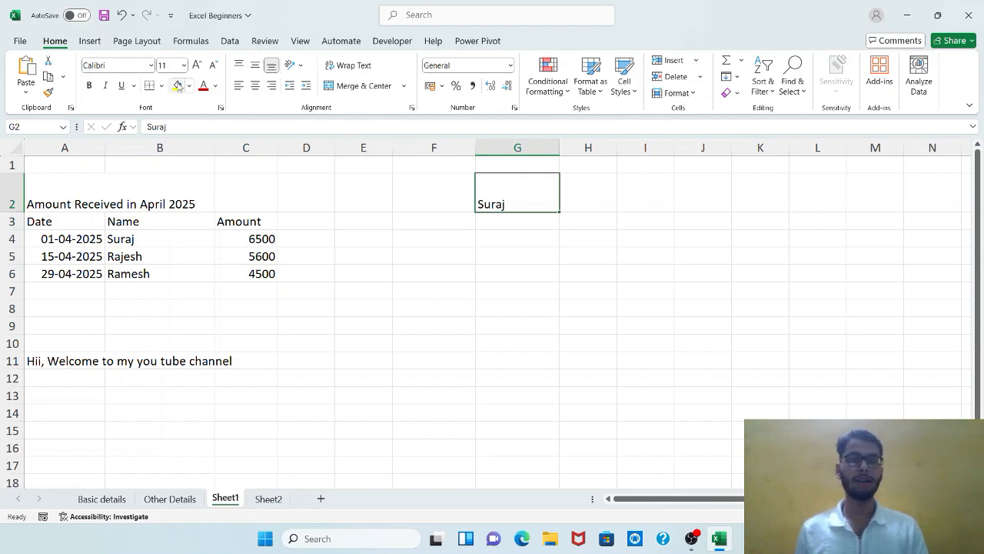
left_click(177, 86)
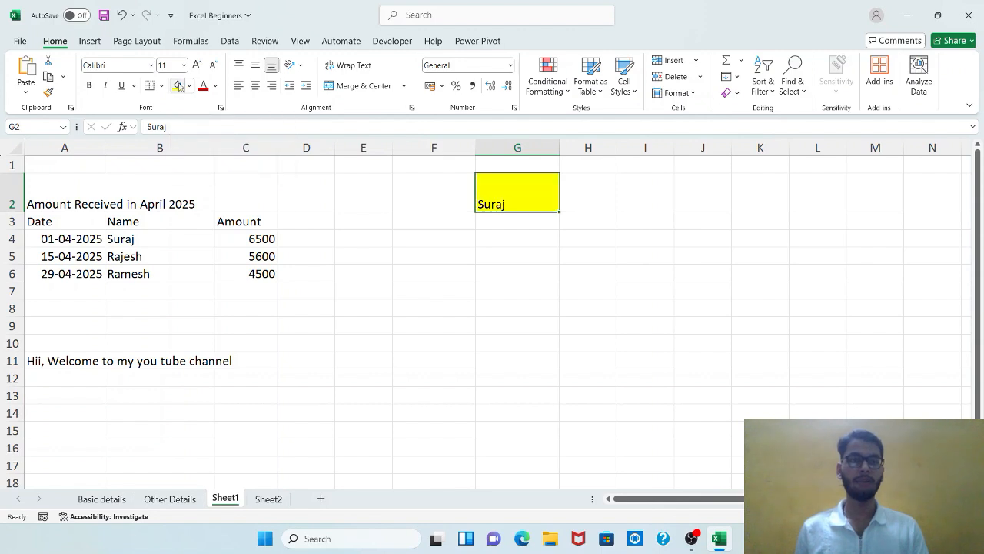
left_click(203, 86)
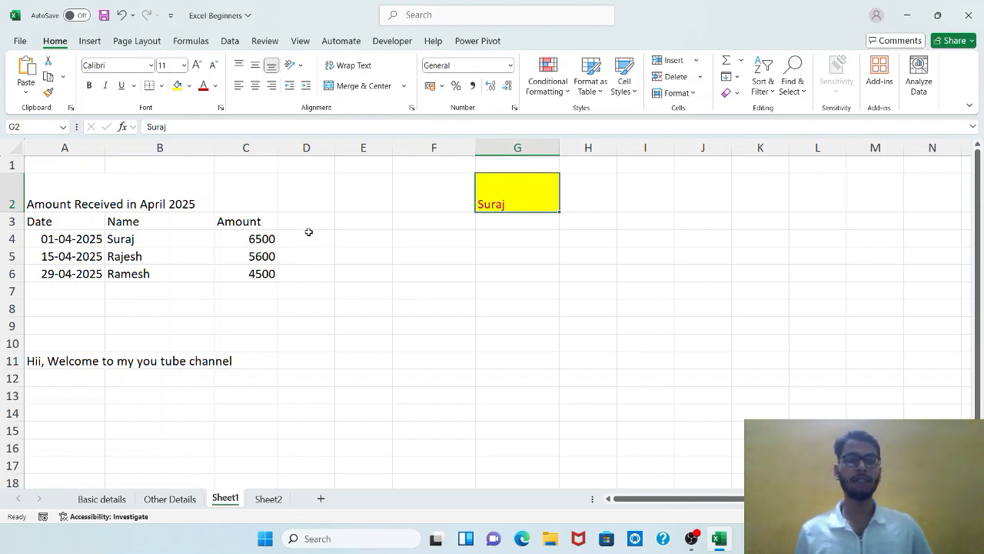
Apply a yellow fill and red font color to the table header cells A3:C3.
left_click_drag(59, 222, 244, 222)
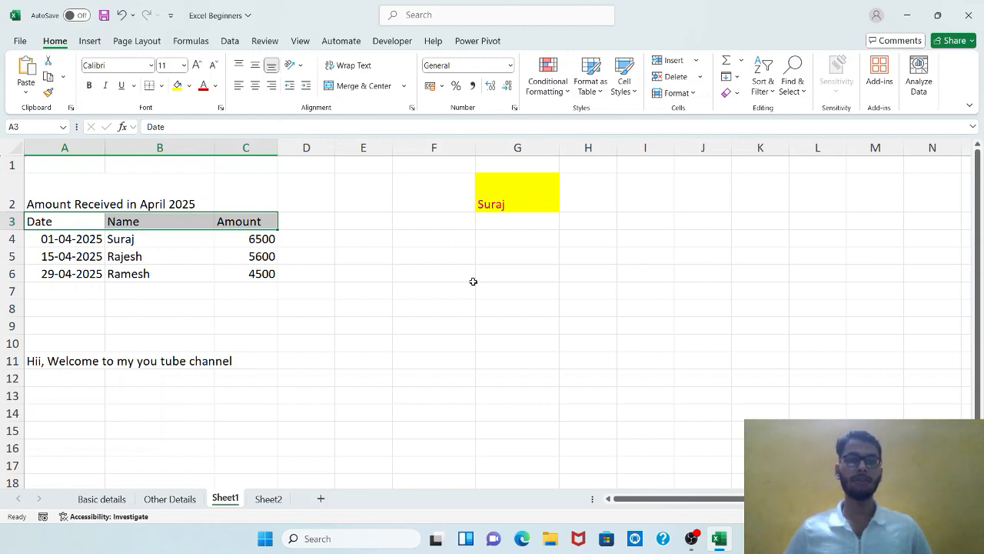
left_click(177, 87)
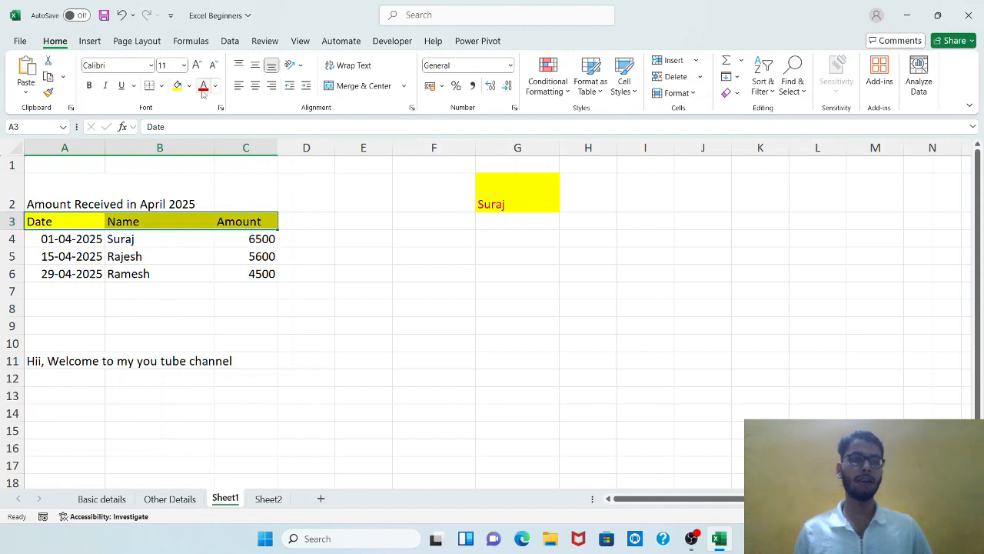
left_click(203, 88)
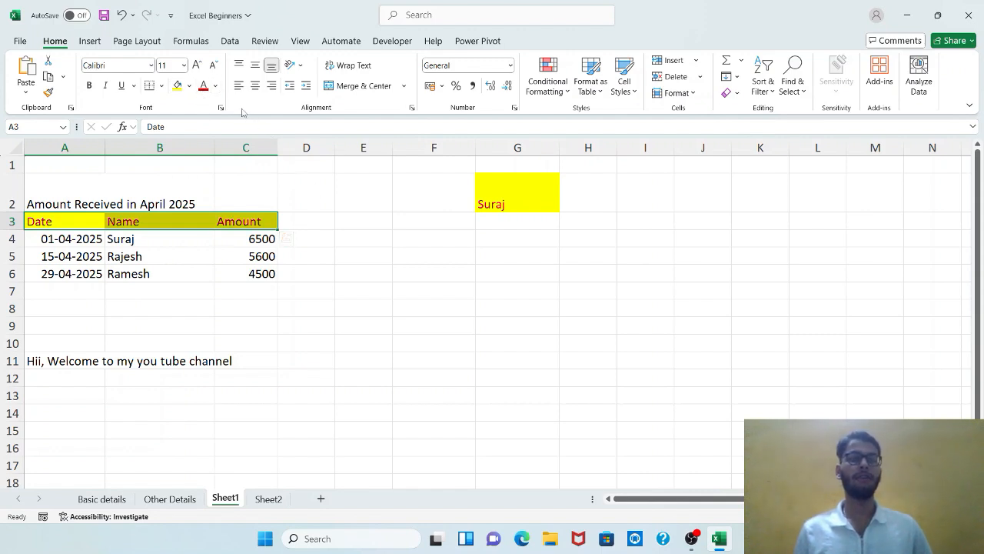
left_click(405, 219)
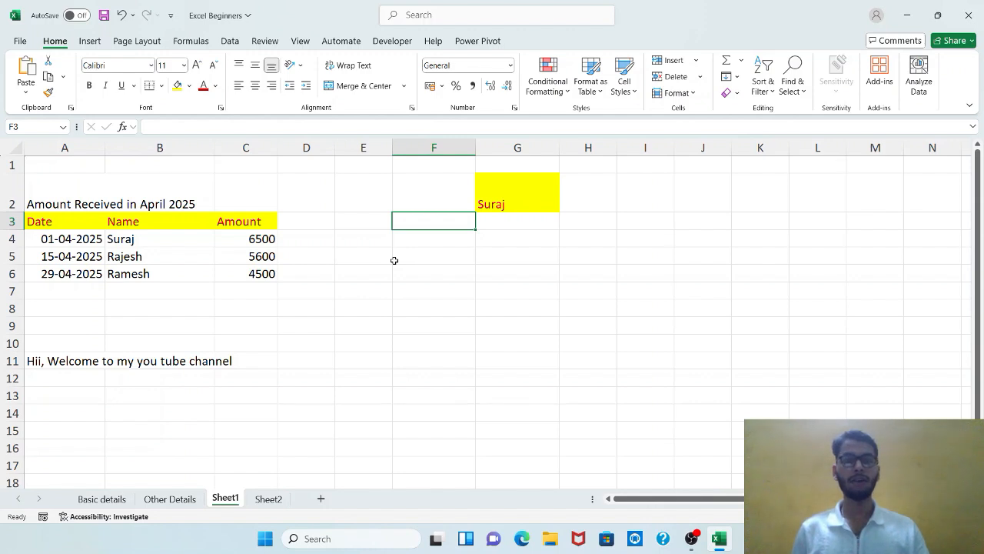
Undo the font color and fill changes on the header cells A3:C3.
key("ctrl+z")
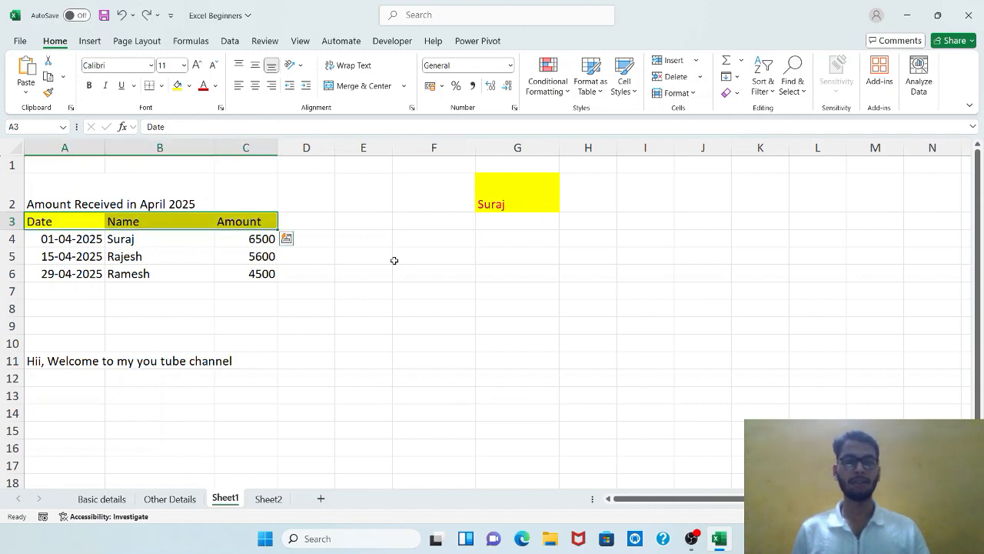
key("ctrl+z")
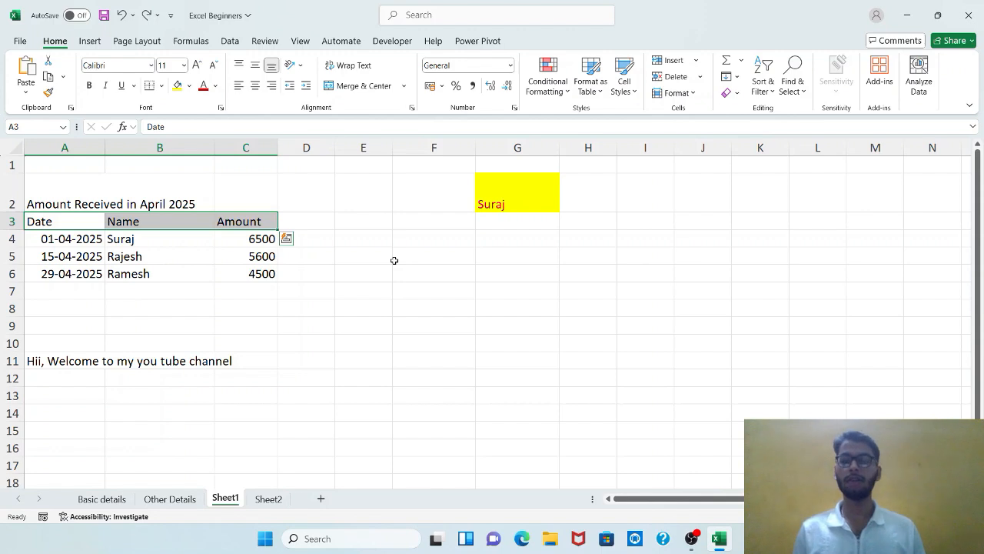
key("Right")
key("Right")
key("Right")
key("Right")
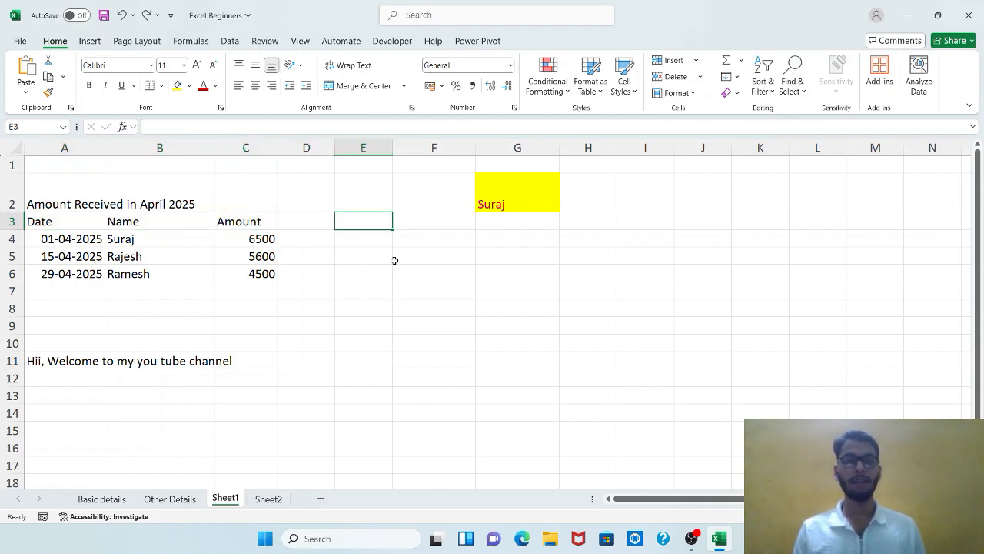
key("Right")
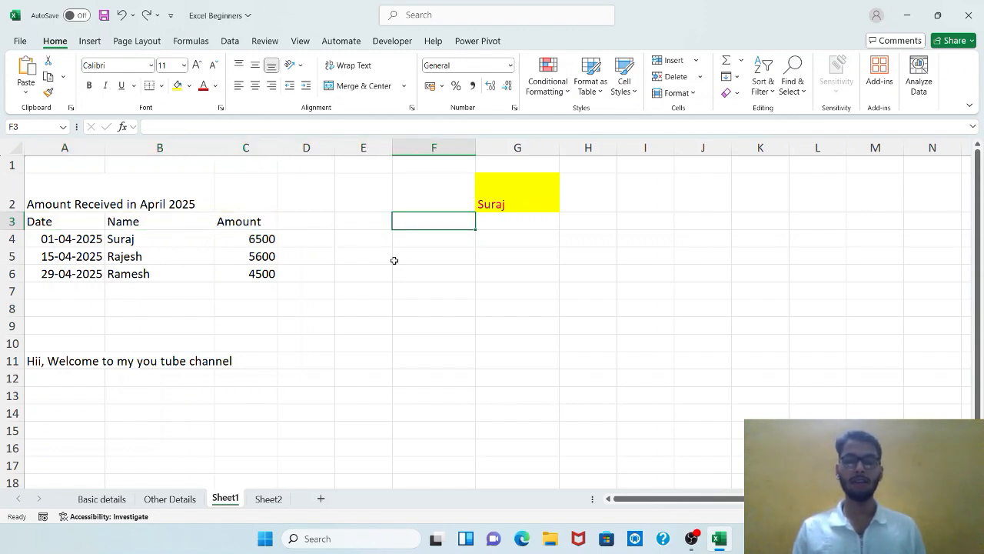
key("Left")
key("Left")
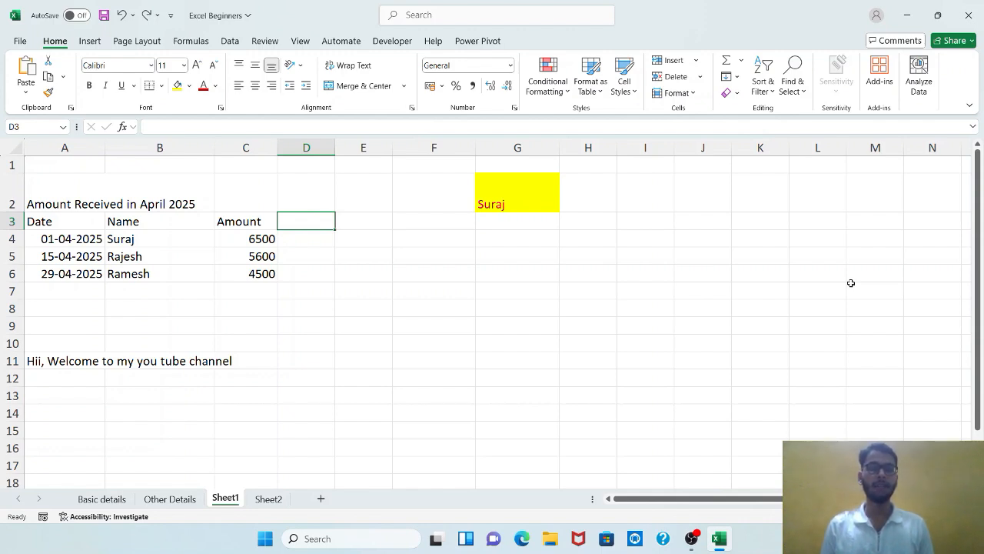
Add a border around all sides of cell G2.
left_click(525, 206)
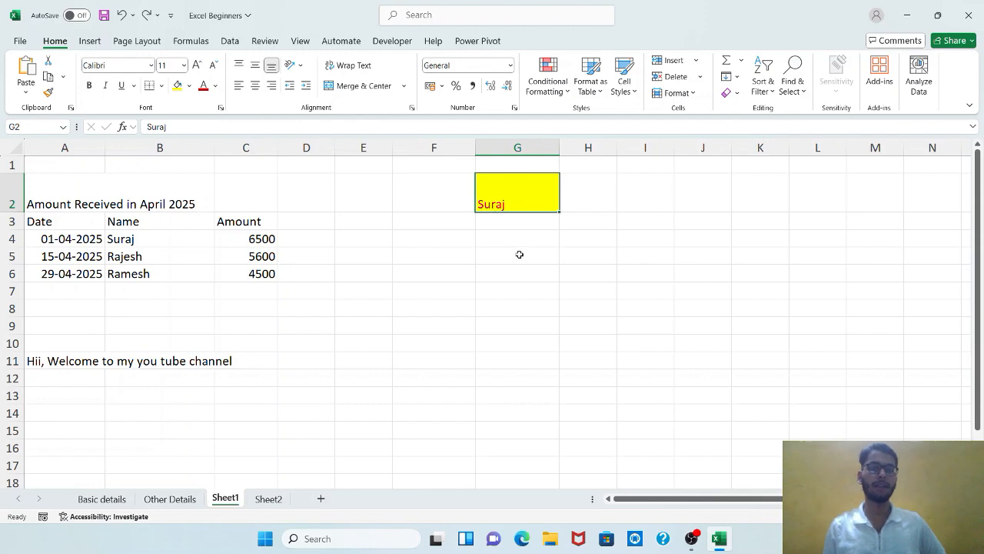
left_click(162, 86)
left_click(180, 234)
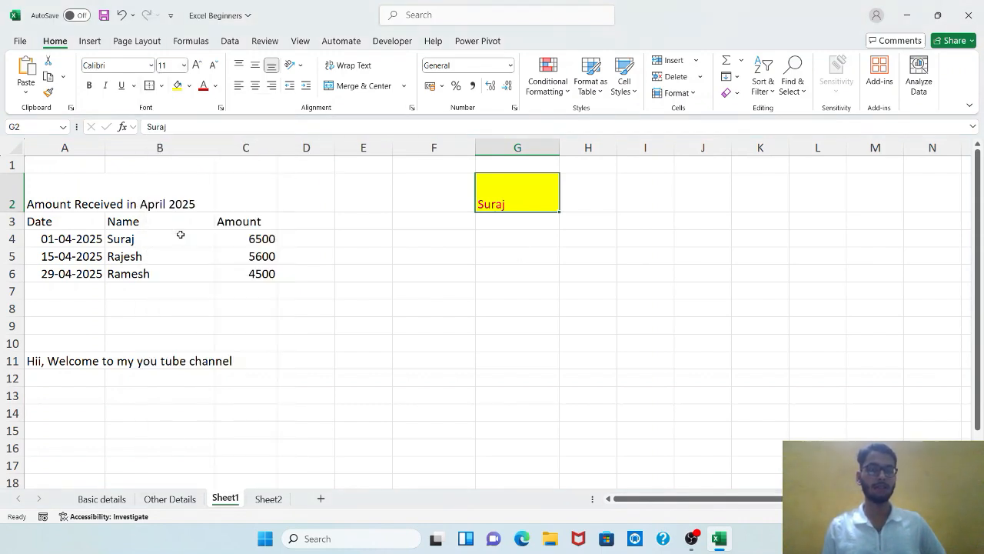
left_click(466, 240)
left_click(523, 255)
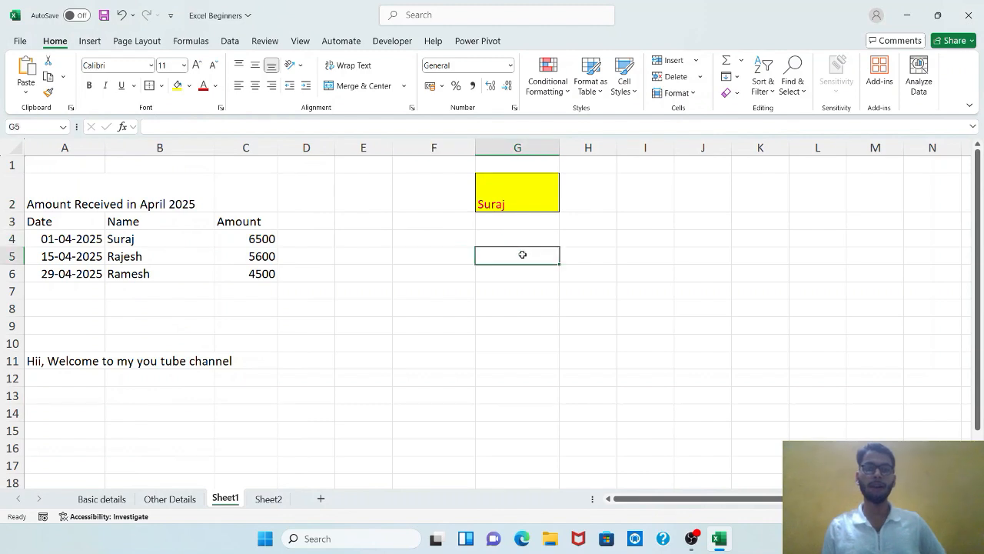
Copy G2's formatting to the Date header in A3 with Format Painter, and from A3 to the headers in B3:C3.
left_click(540, 206)
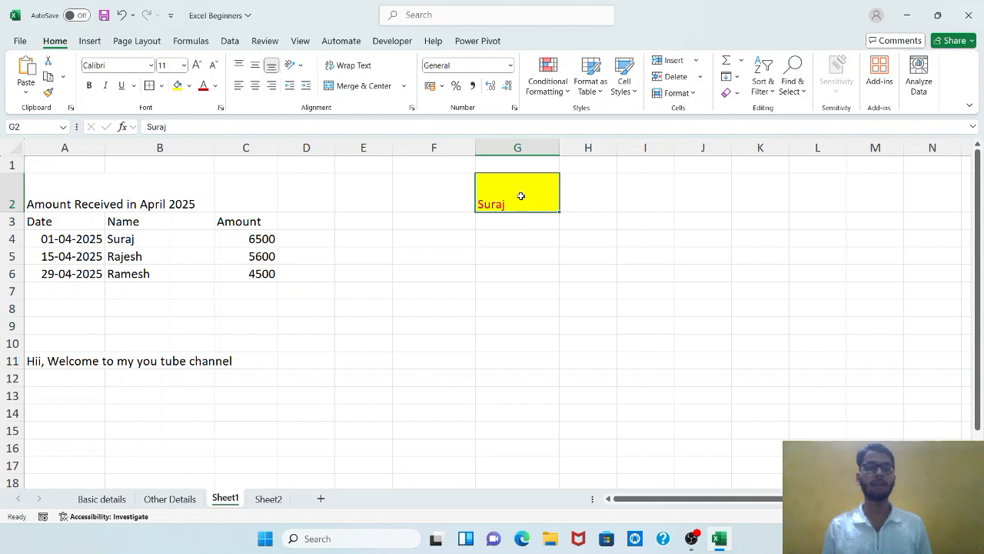
left_click(47, 95)
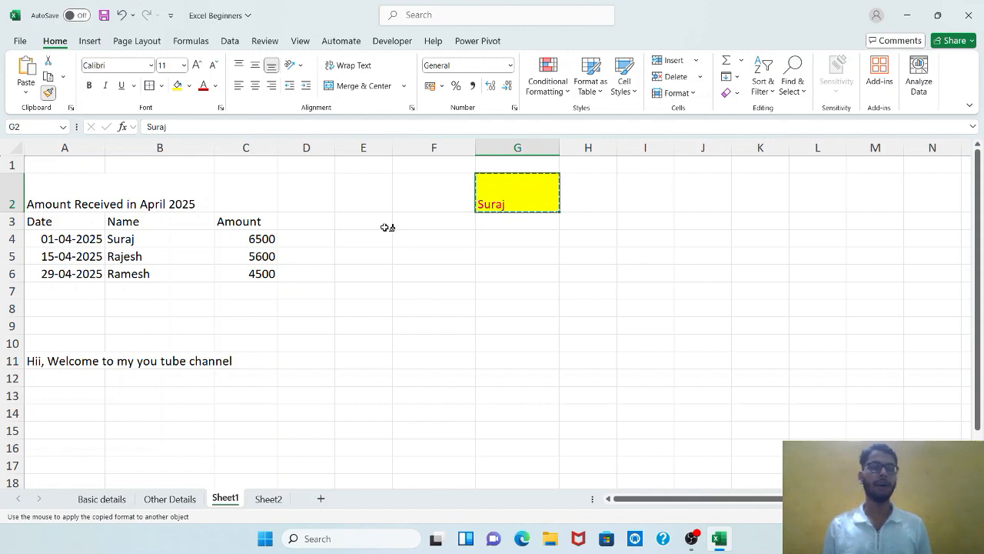
left_click(73, 220)
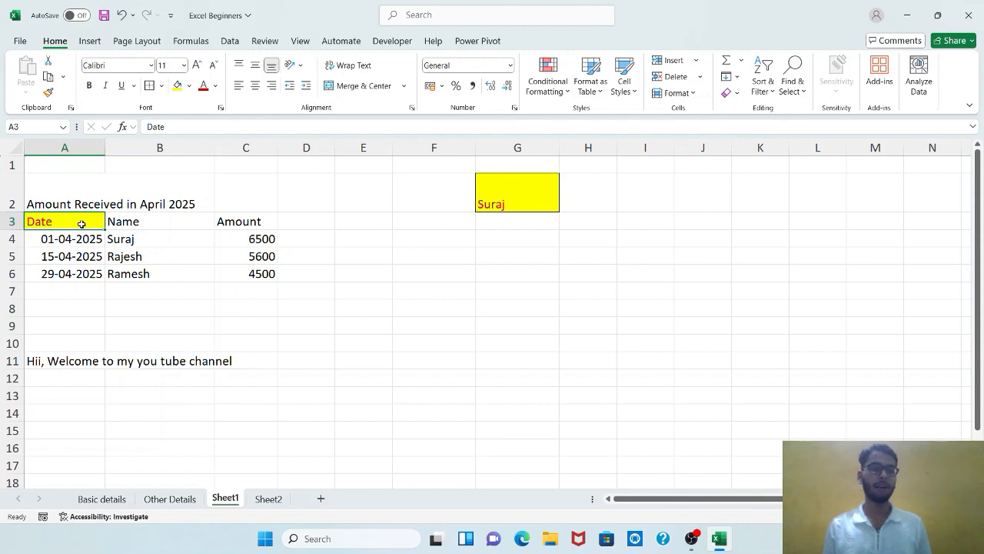
left_click(48, 93)
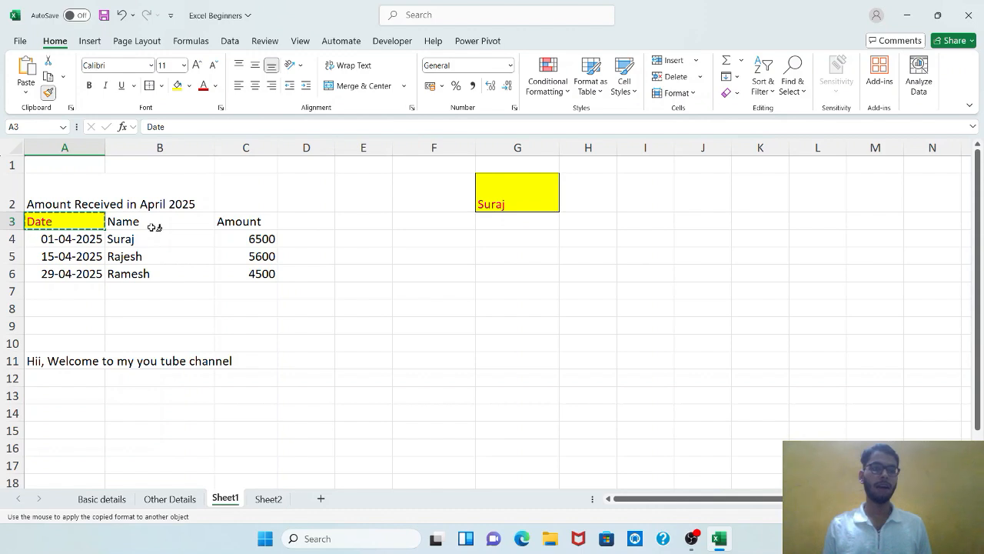
left_click_drag(153, 224, 265, 221)
left_click(497, 312)
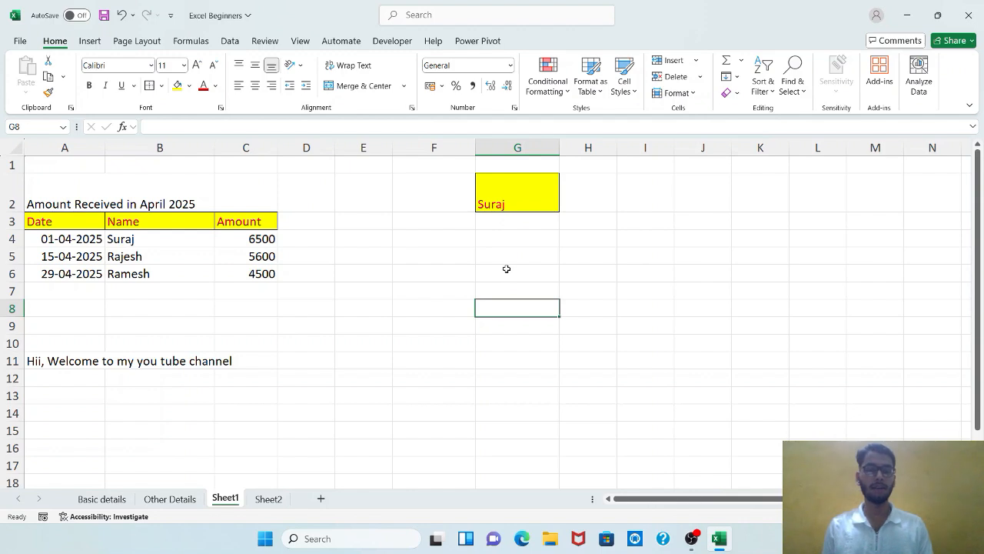
Undo the formatting painted onto the header cells A3:C3.
key("ctrl+z")
key("ctrl+z")
key("ctrl+z")
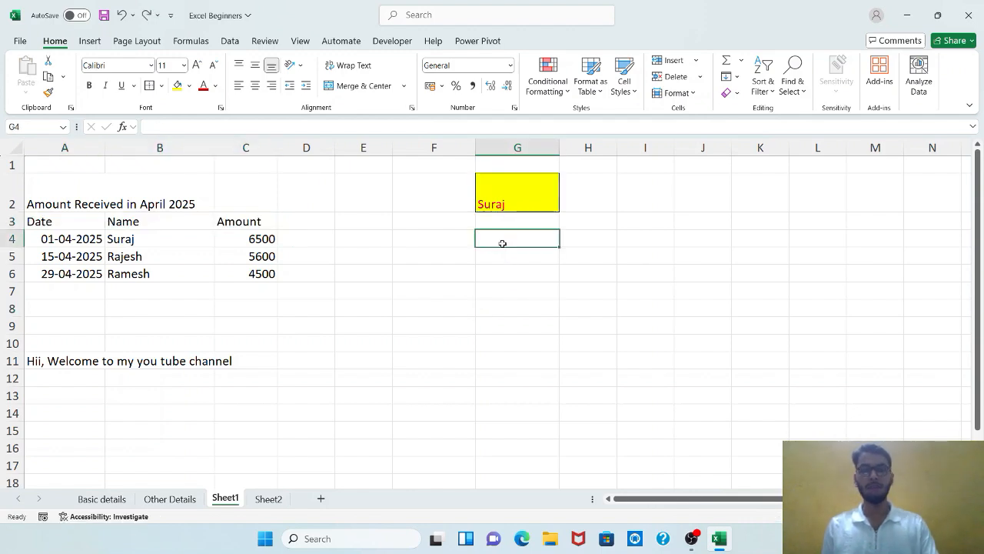
left_click(509, 287)
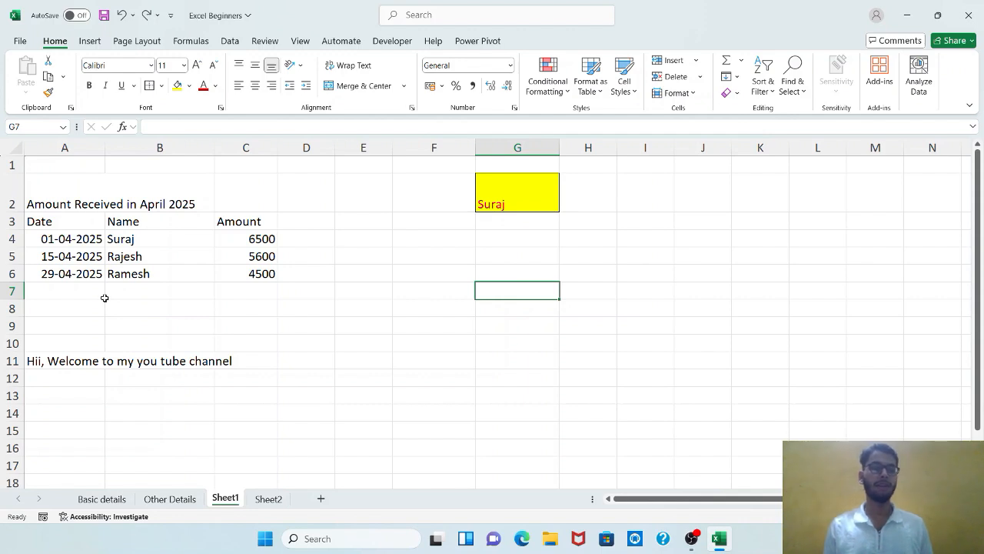
left_click_drag(77, 276, 80, 243)
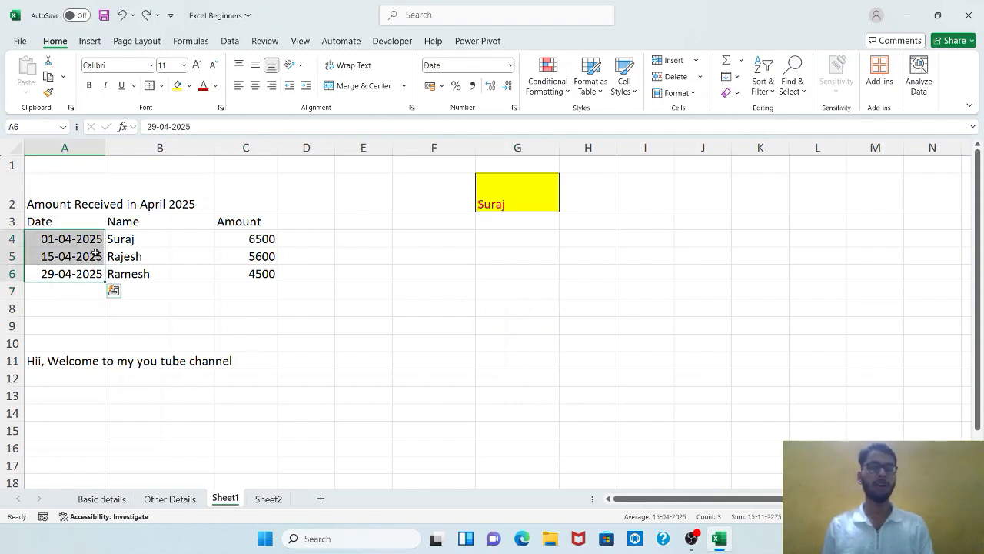
left_click_drag(233, 247, 243, 277)
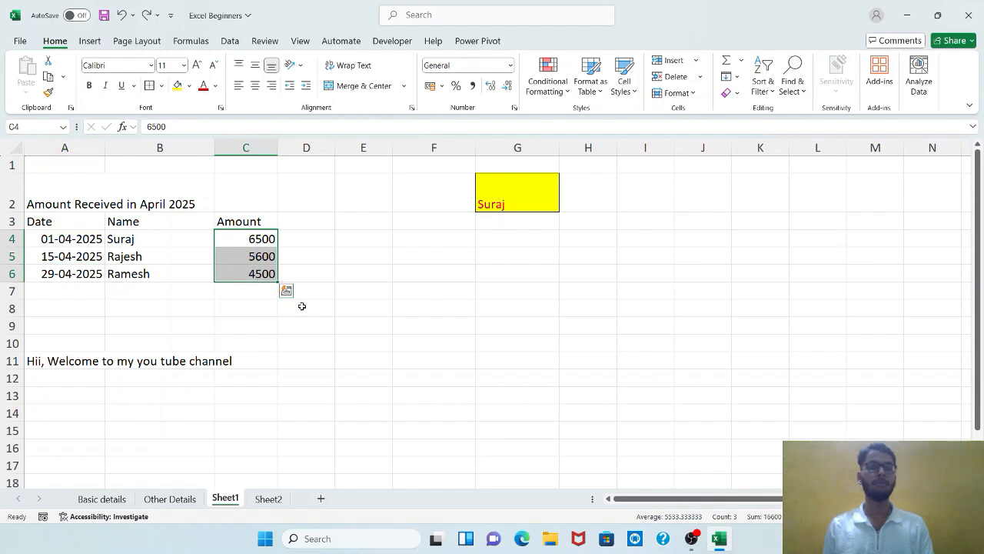
left_click(428, 271)
left_click(516, 208)
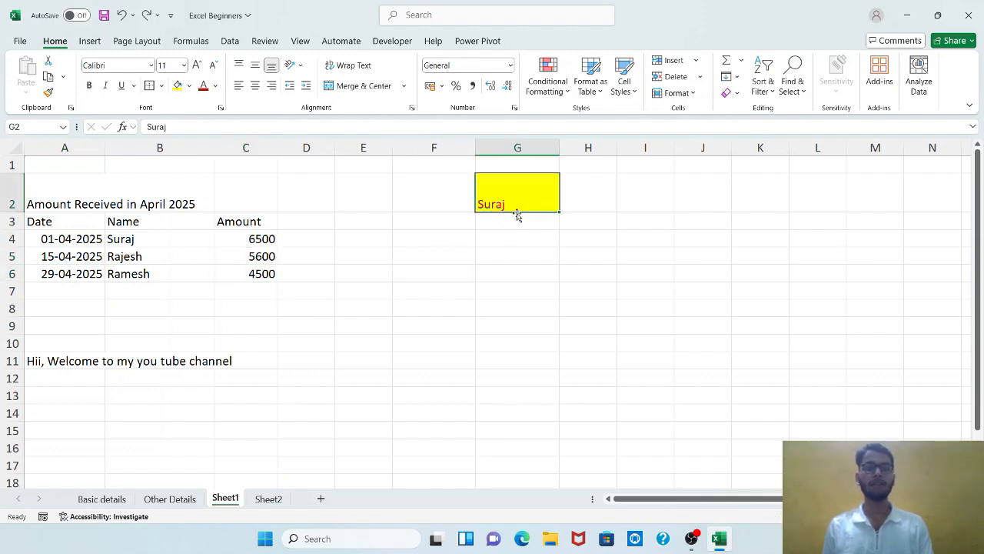
left_click(514, 245)
left_click(514, 205)
left_click(518, 270)
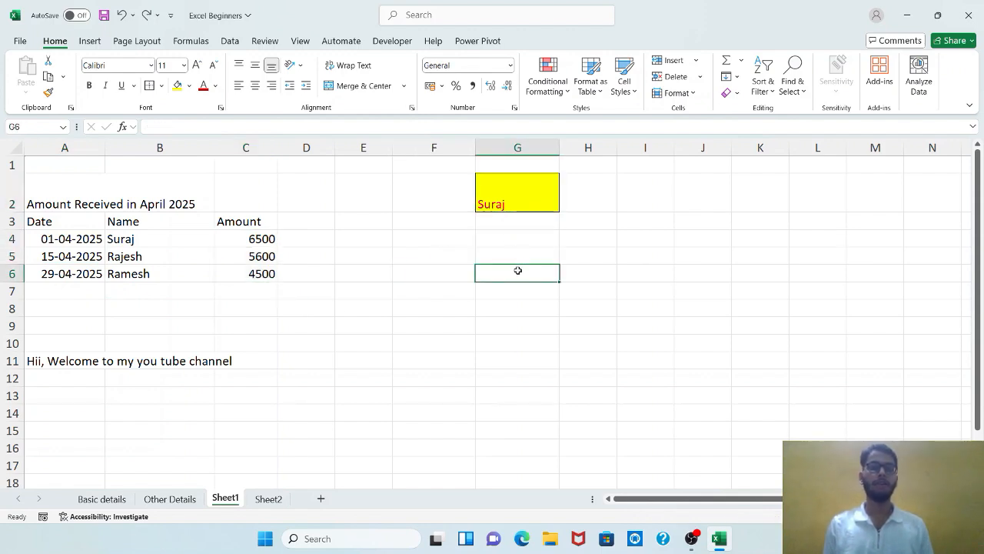
Copy G2's formatting to both the dates in A4:A6 and the amounts in C4:C6 using a locked Format Painter.
left_click(520, 211)
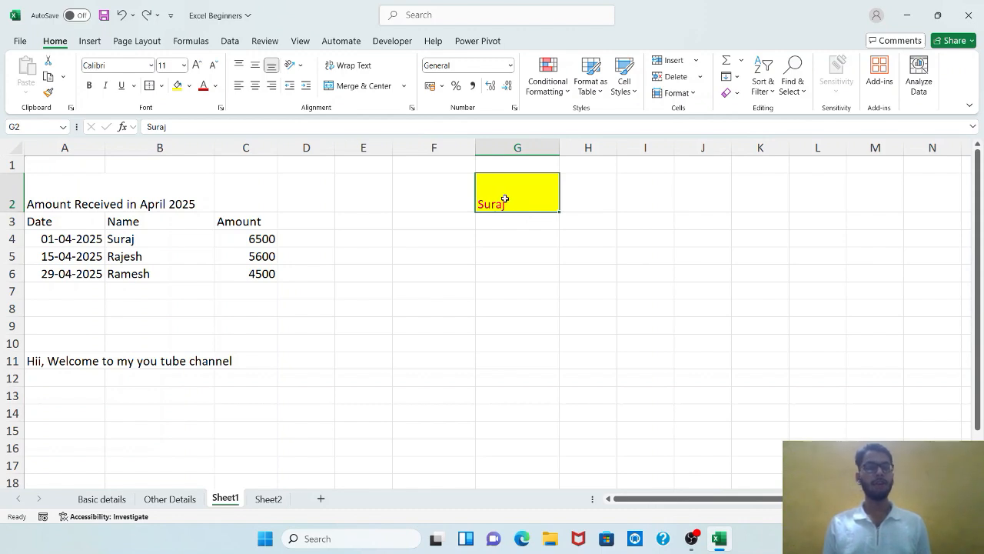
left_click(49, 94)
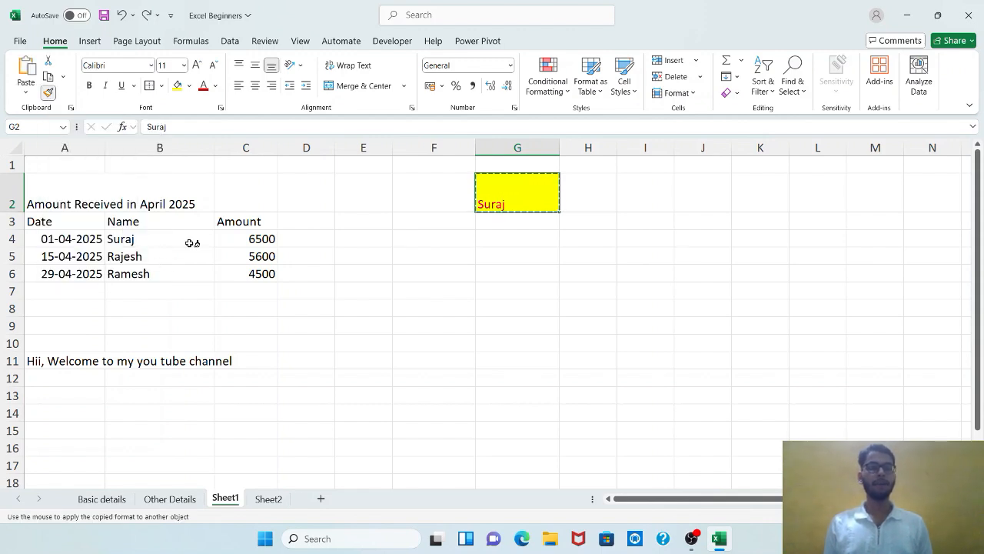
left_click_drag(63, 238, 76, 275)
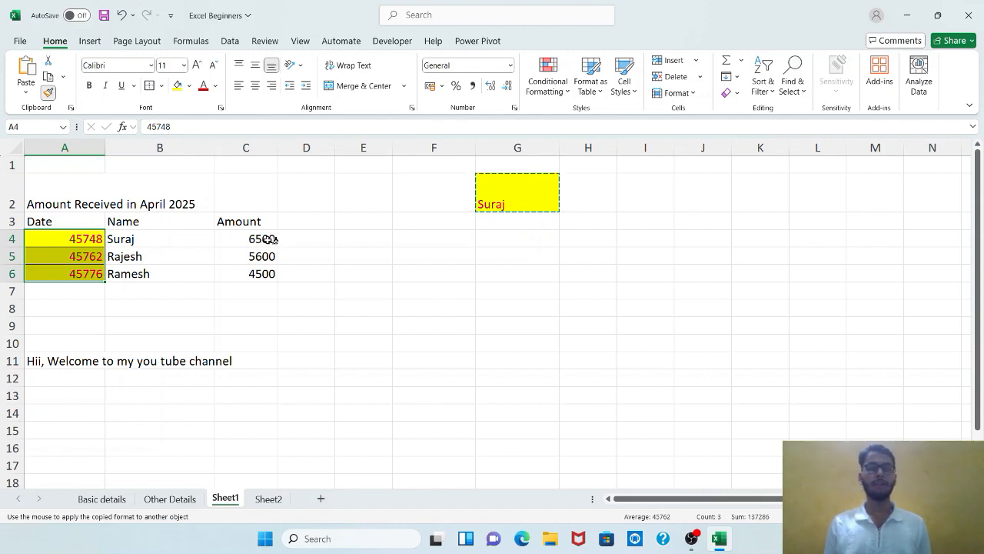
left_click_drag(270, 240, 266, 275)
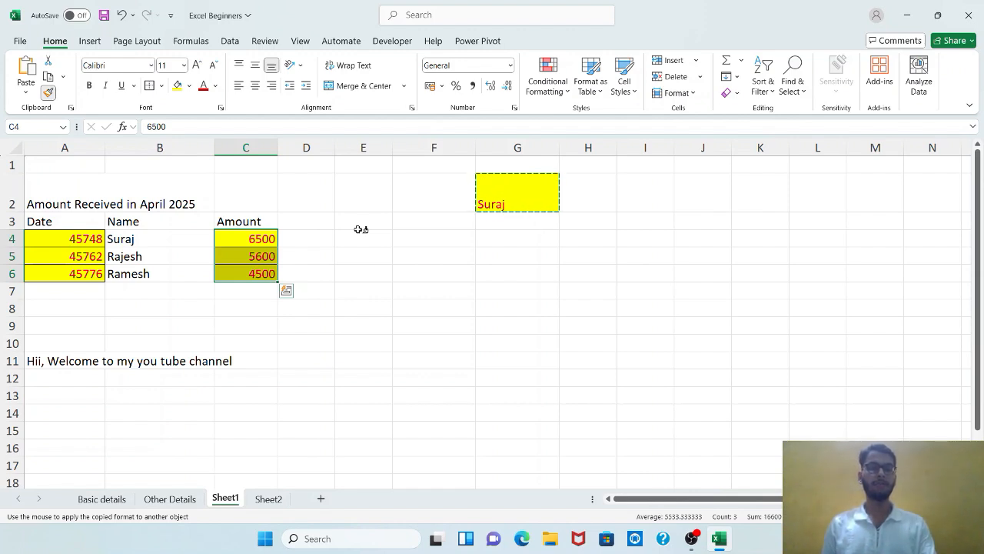
key("Escape")
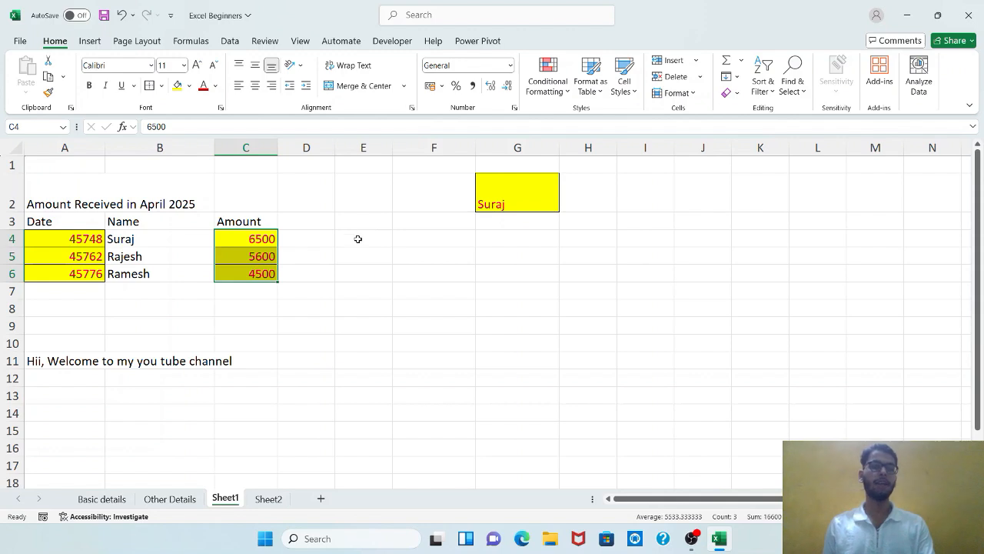
left_click_drag(358, 239, 372, 274)
left_click_drag(406, 236, 387, 273)
key("Right")
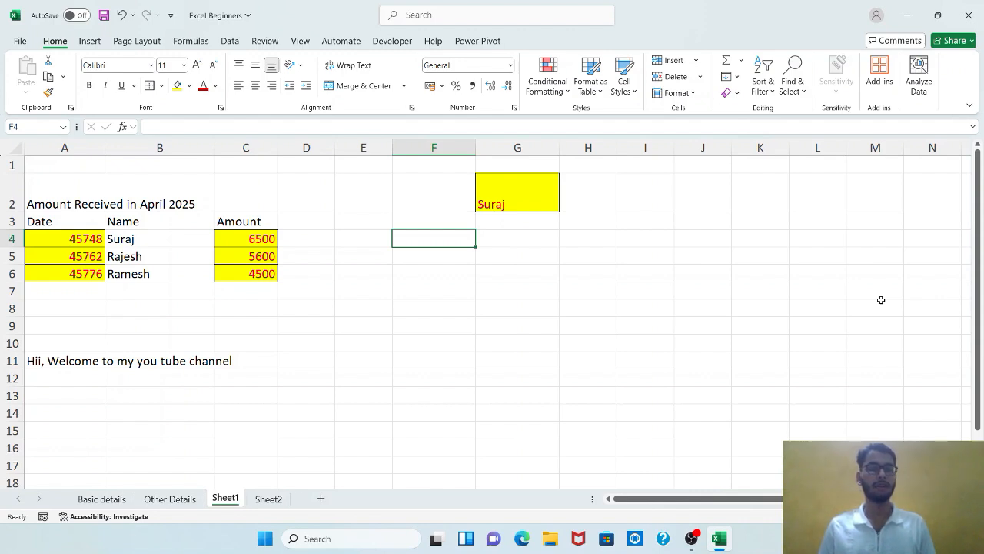
left_click(72, 239)
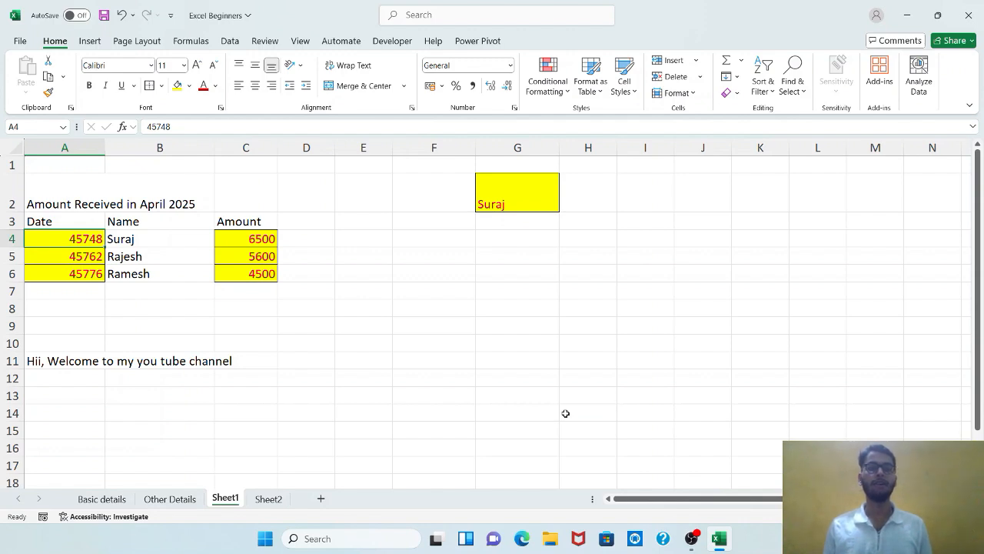
left_click(530, 190)
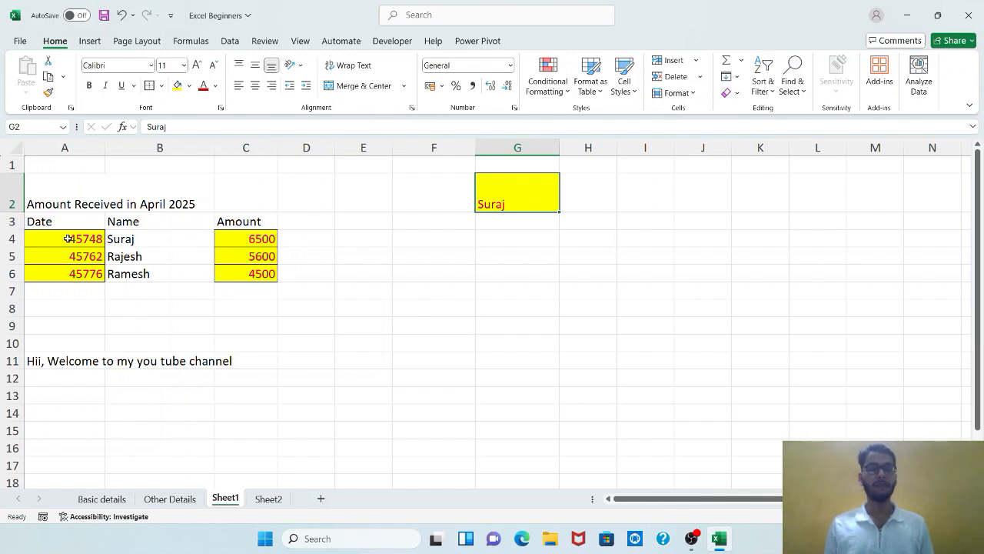
Format the dates in A4:A6 with the Short Date number format.
left_click_drag(74, 239, 83, 279)
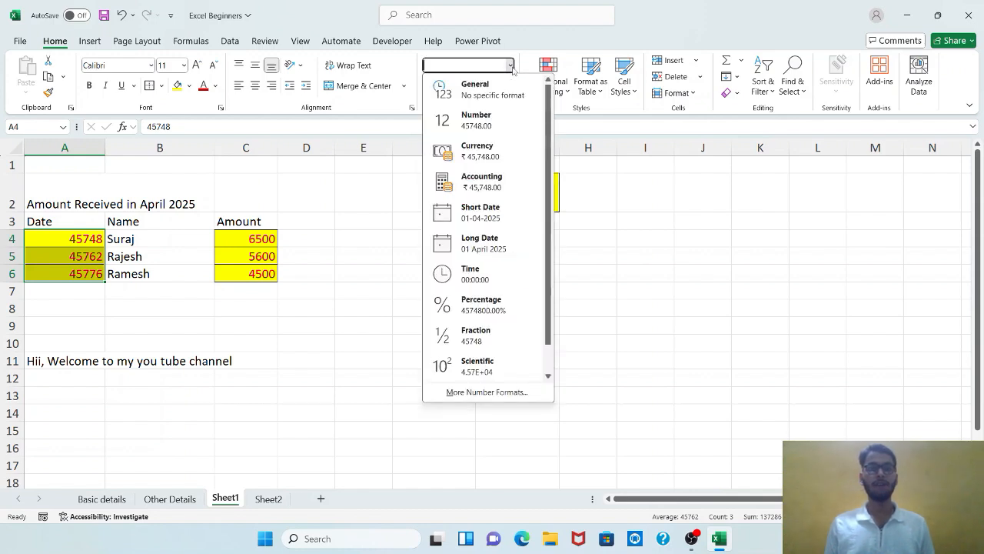
left_click(511, 66)
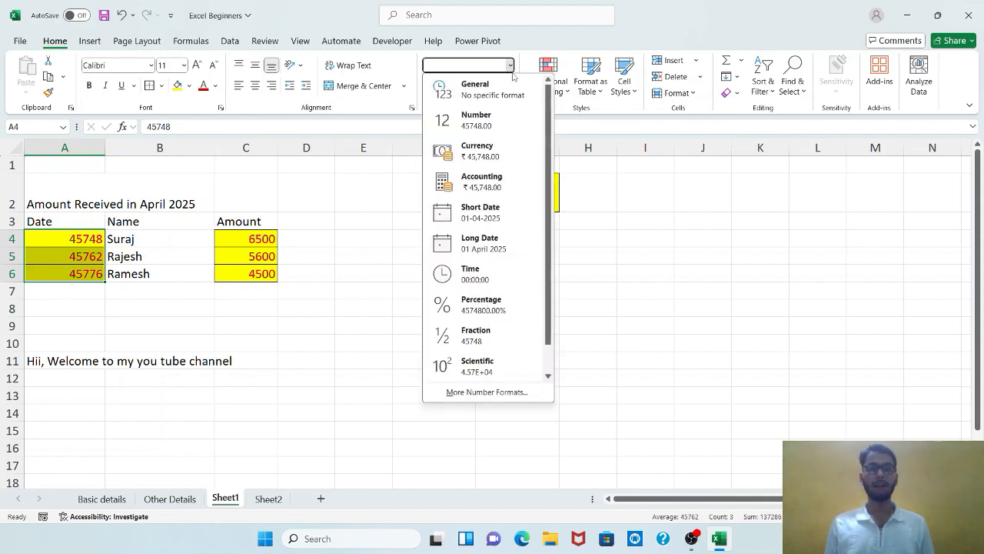
left_click(500, 211)
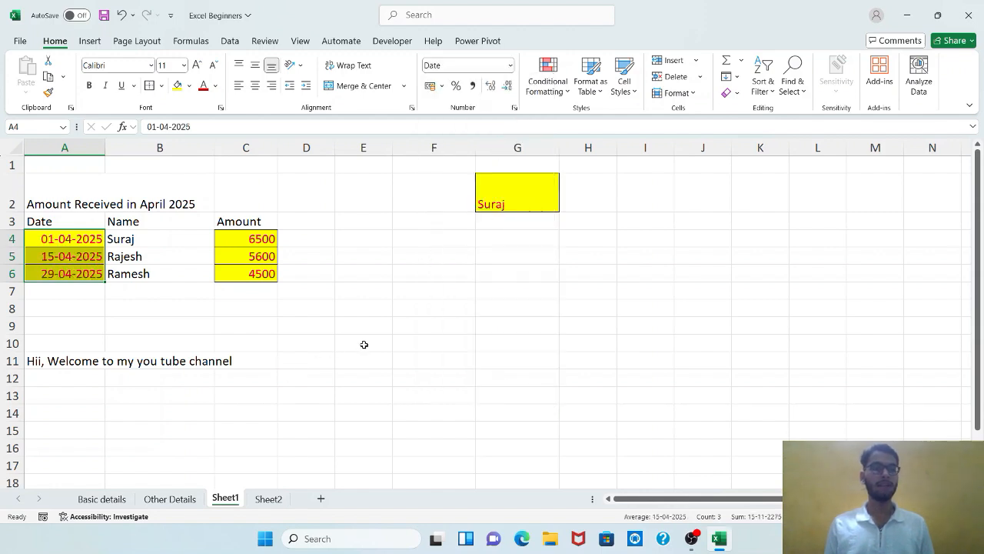
left_click(416, 326)
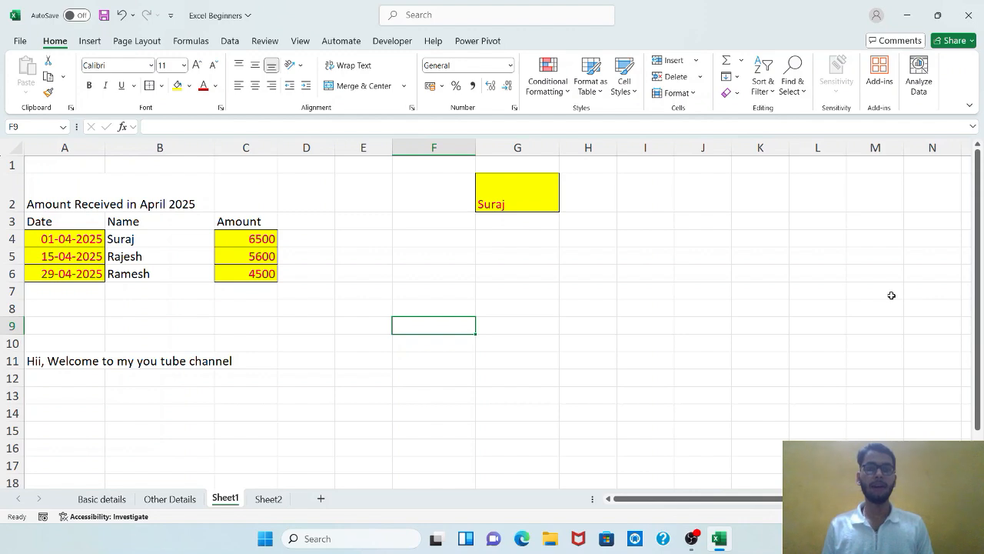
key("alt")
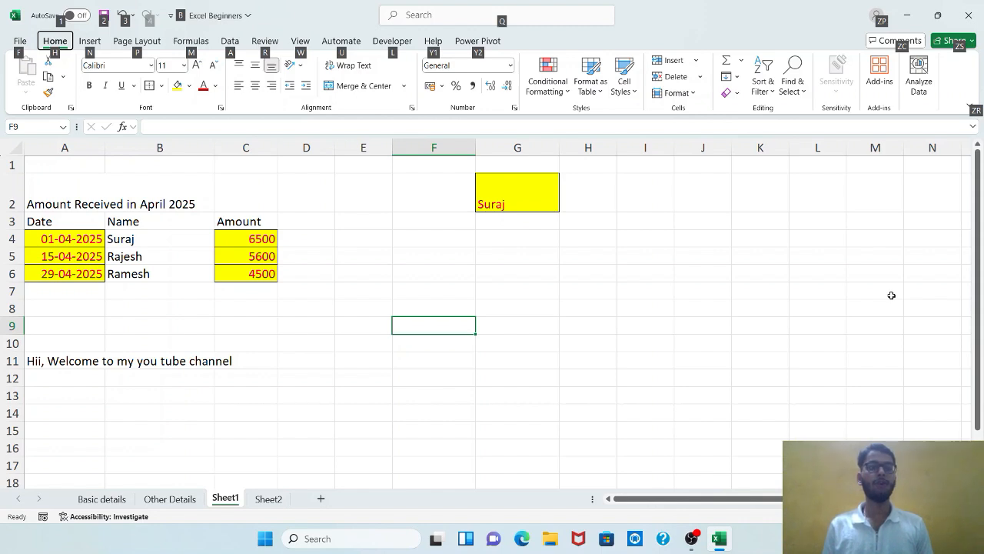
key("h")
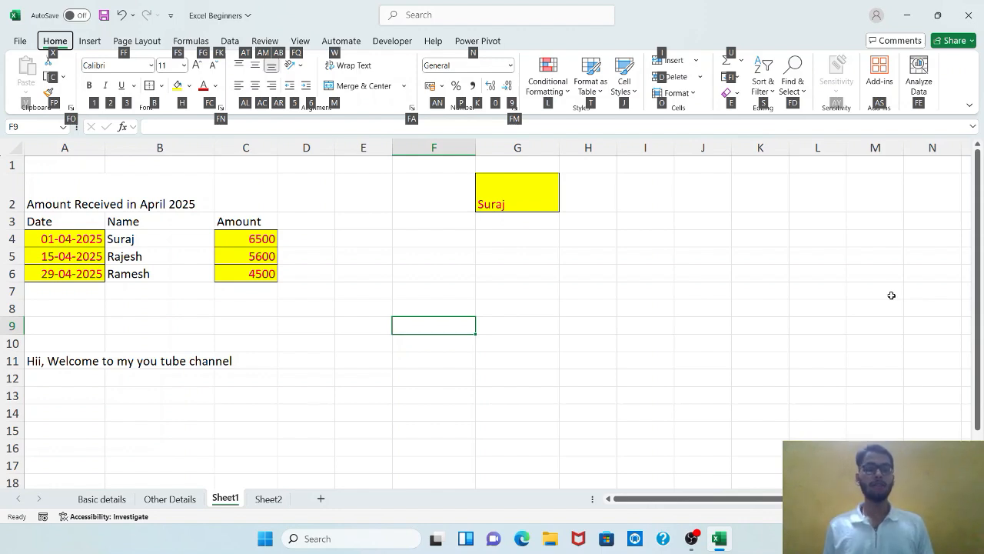
key("Escape")
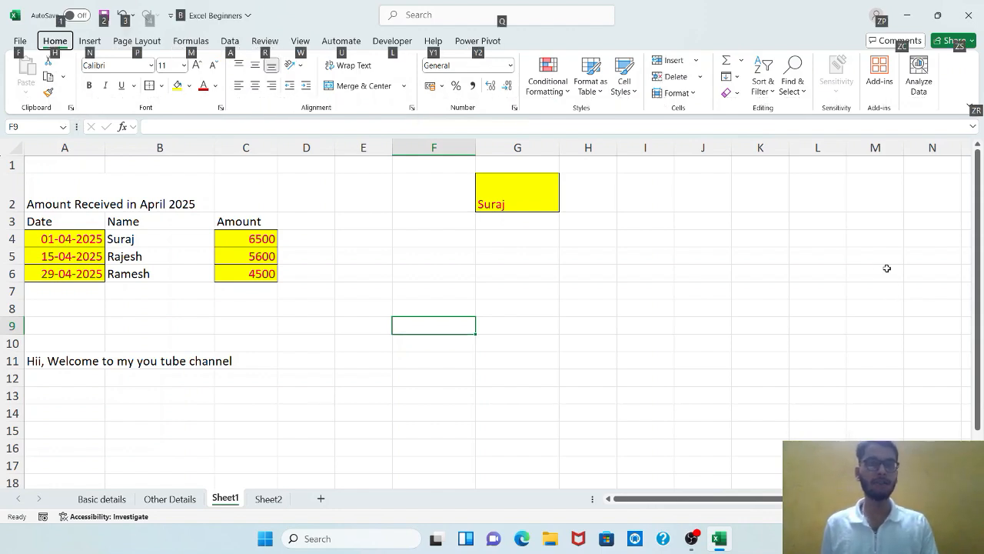
key("Escape")
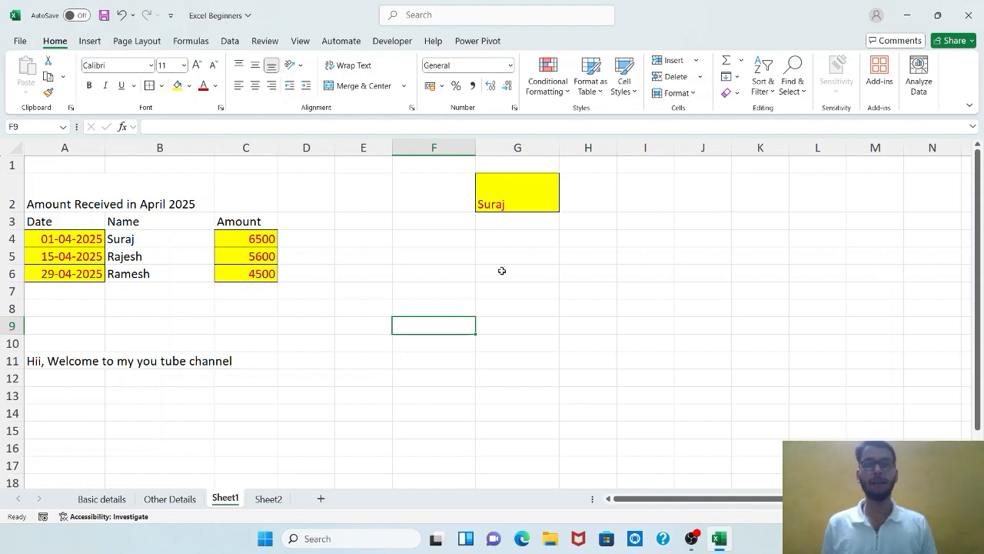
Merge and center the title "Amount Received in April 2025" across cells A2:C2.
left_click_drag(77, 204, 242, 204)
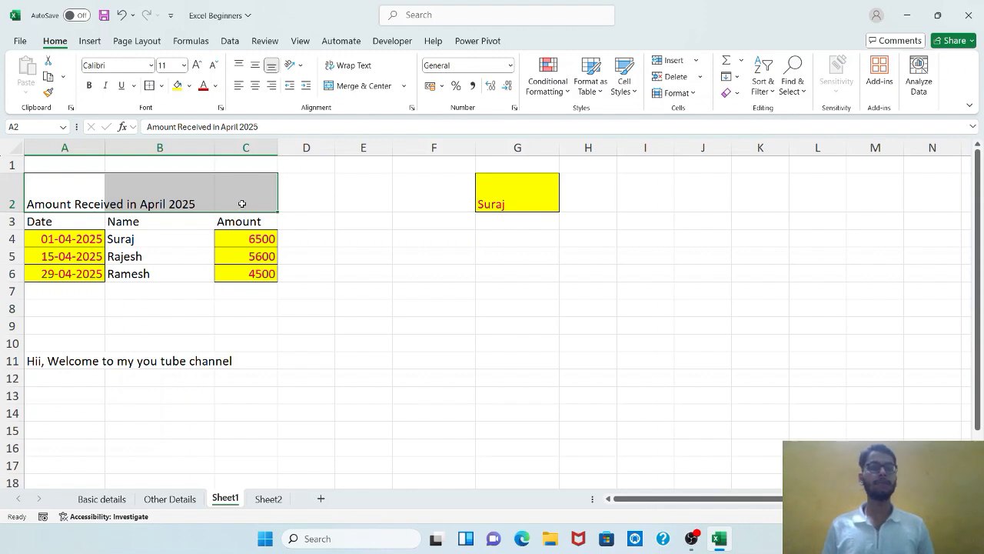
left_click(86, 178)
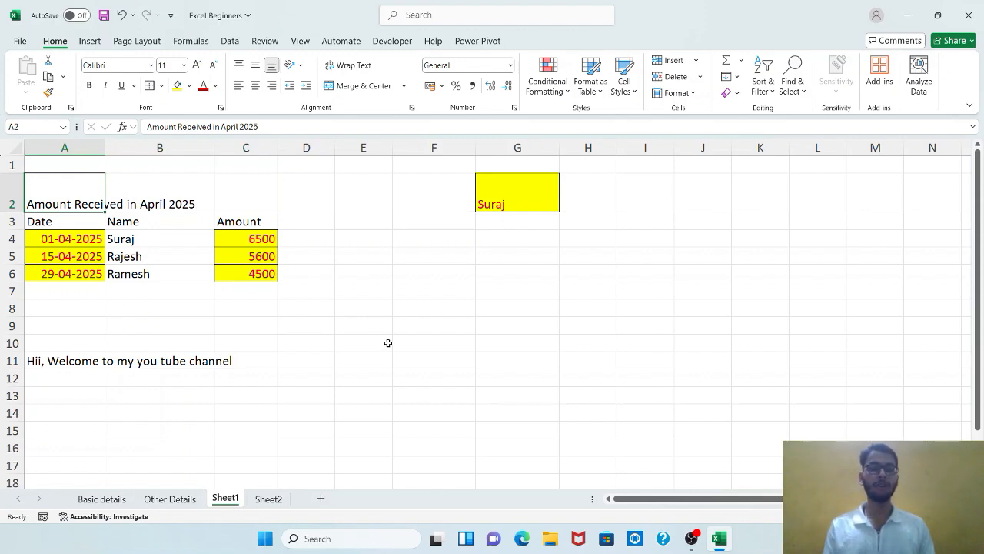
key("shift+Right")
key("shift+Right")
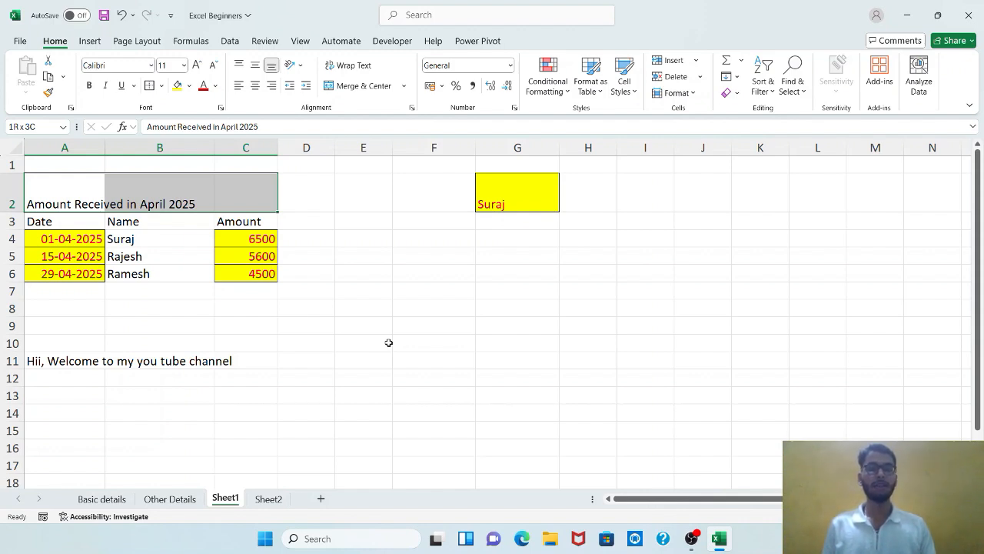
key("alt")
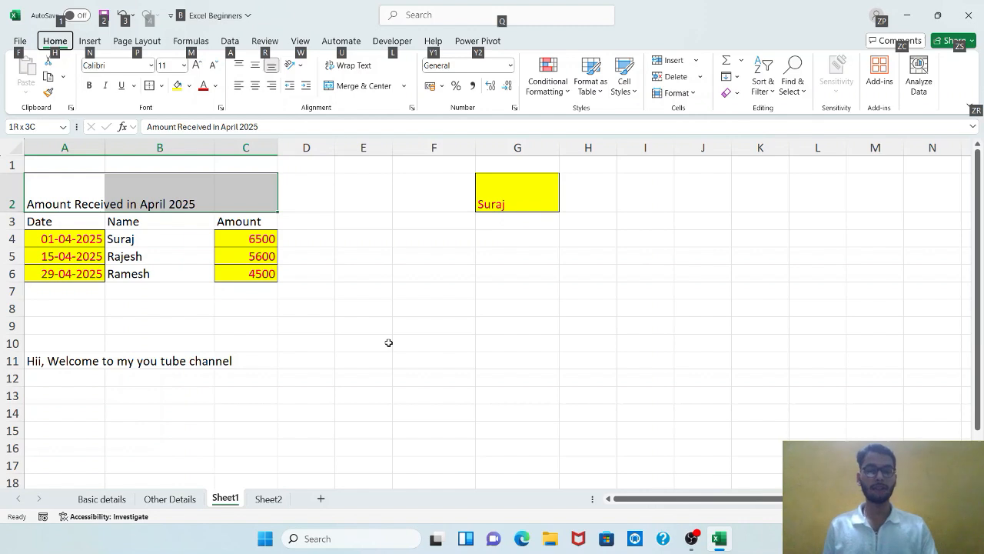
key("h")
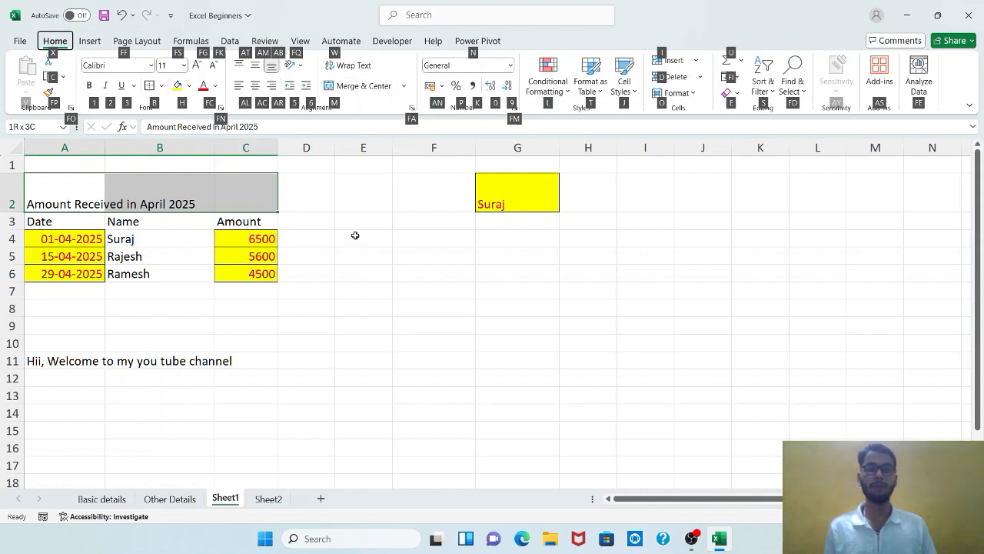
key("m")
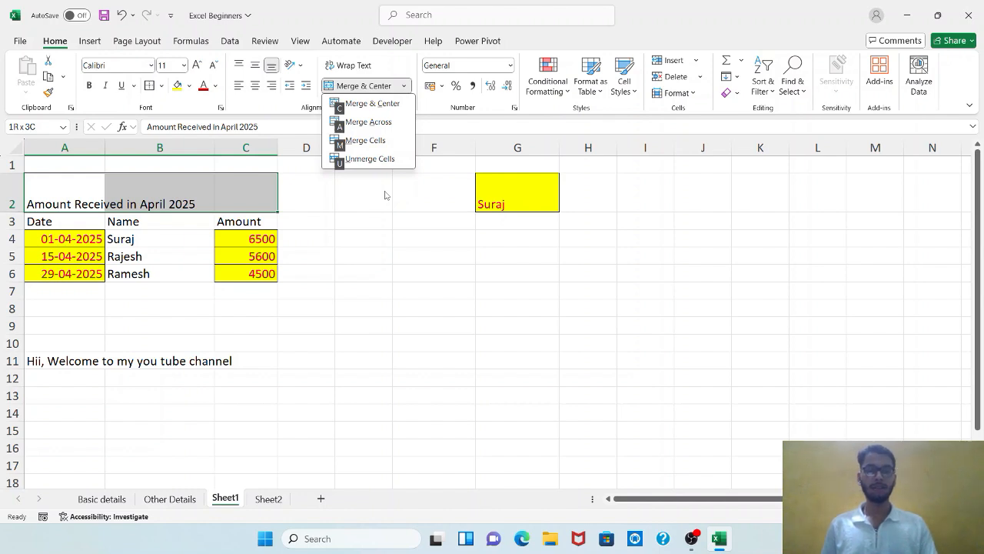
key("c")
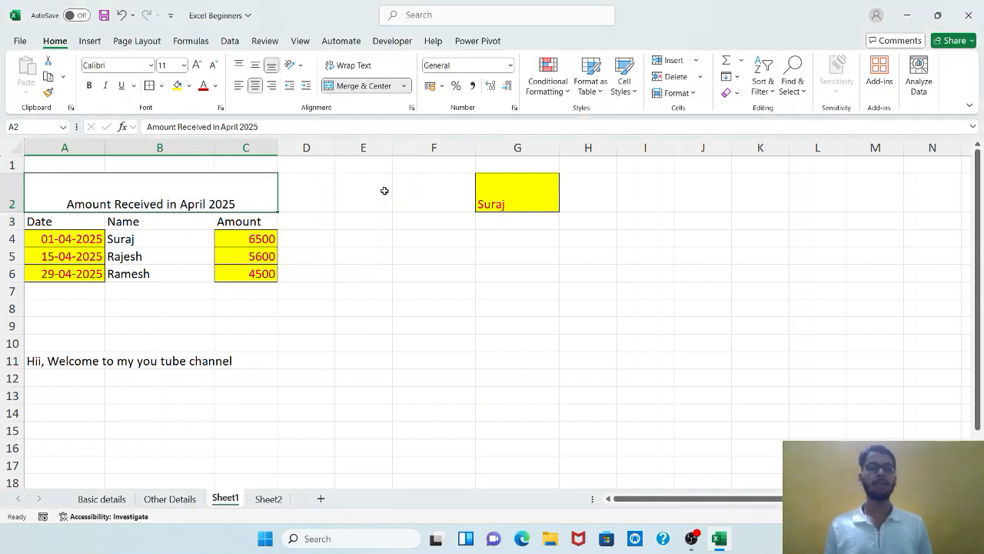